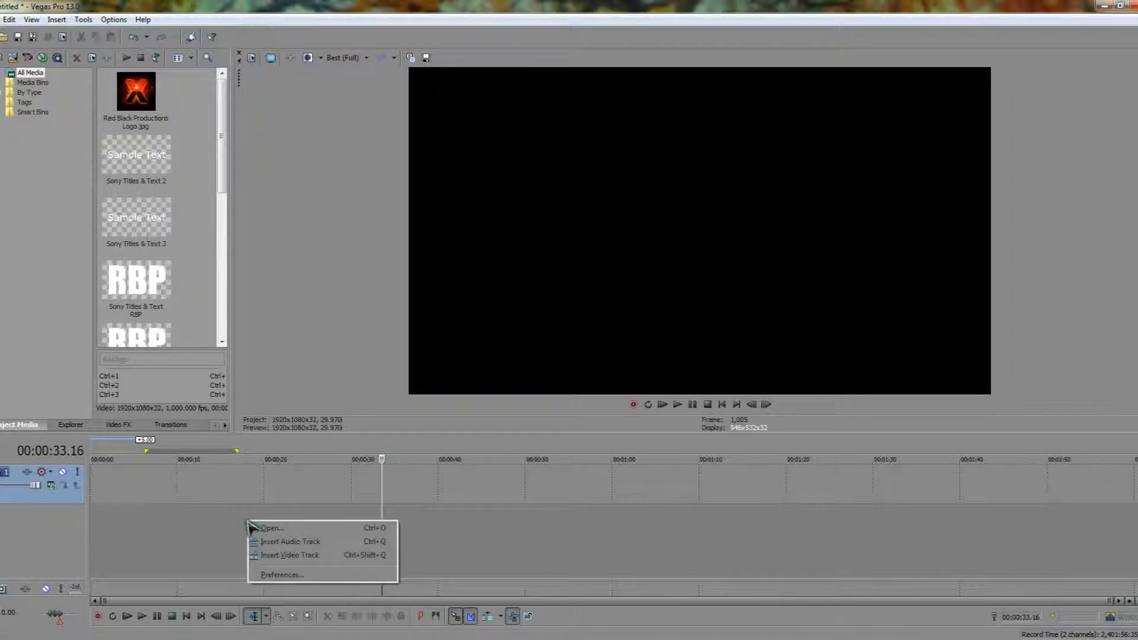
Add a second video track and return the playhead to the project start
click(287, 557)
click(96, 485)
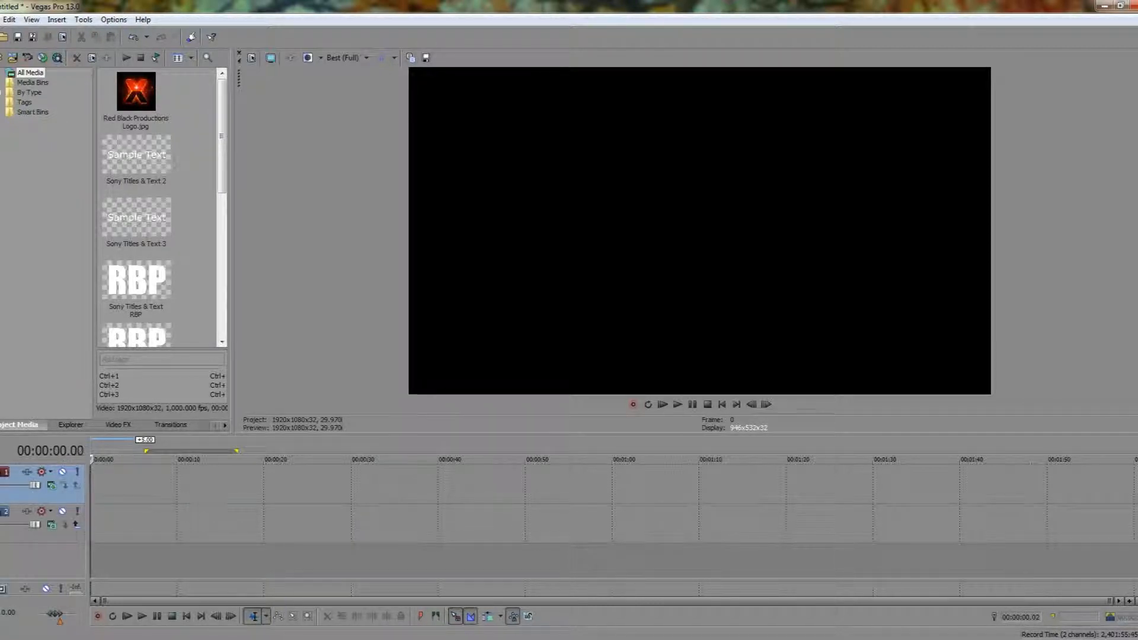
Place the last Sony Titles & Text RBP item at the start of track 1 and close its generator dialog
right_click(116, 493)
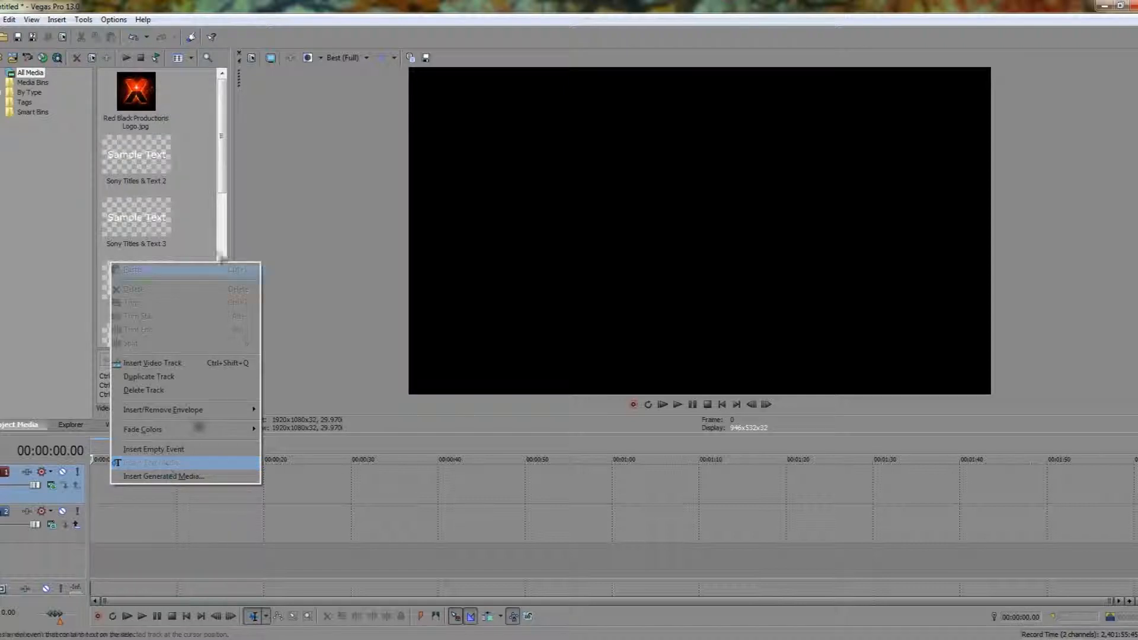
drag(221, 183, 222, 338)
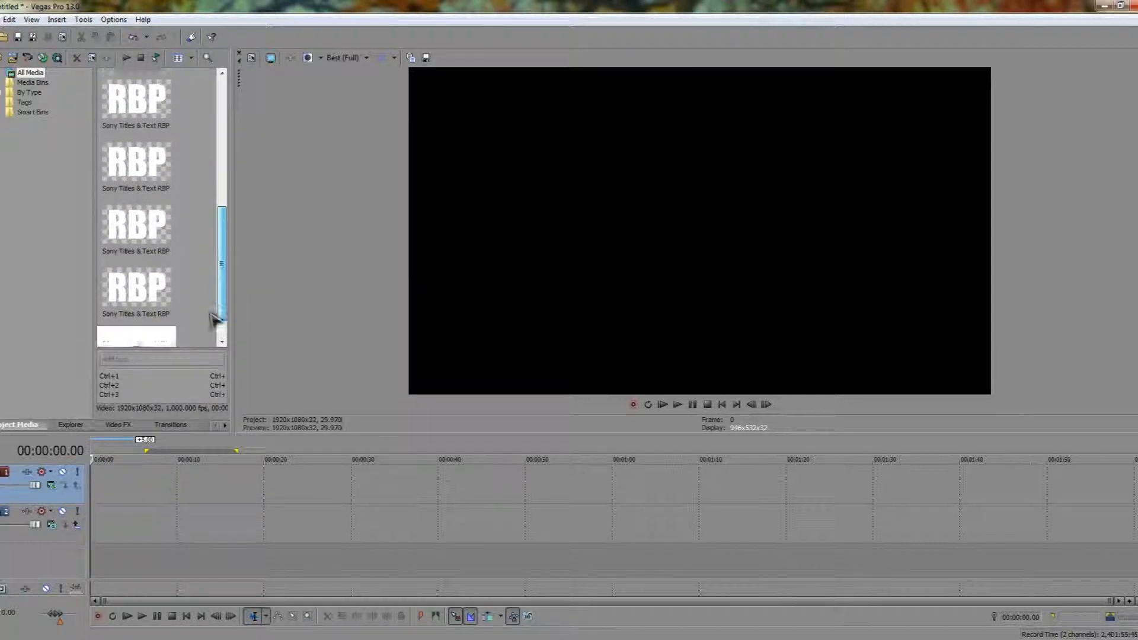
click(136, 316)
mouse_move(136, 316)
mouse_down()
mouse_move(109, 479)
mouse_move(97, 485)
mouse_up()
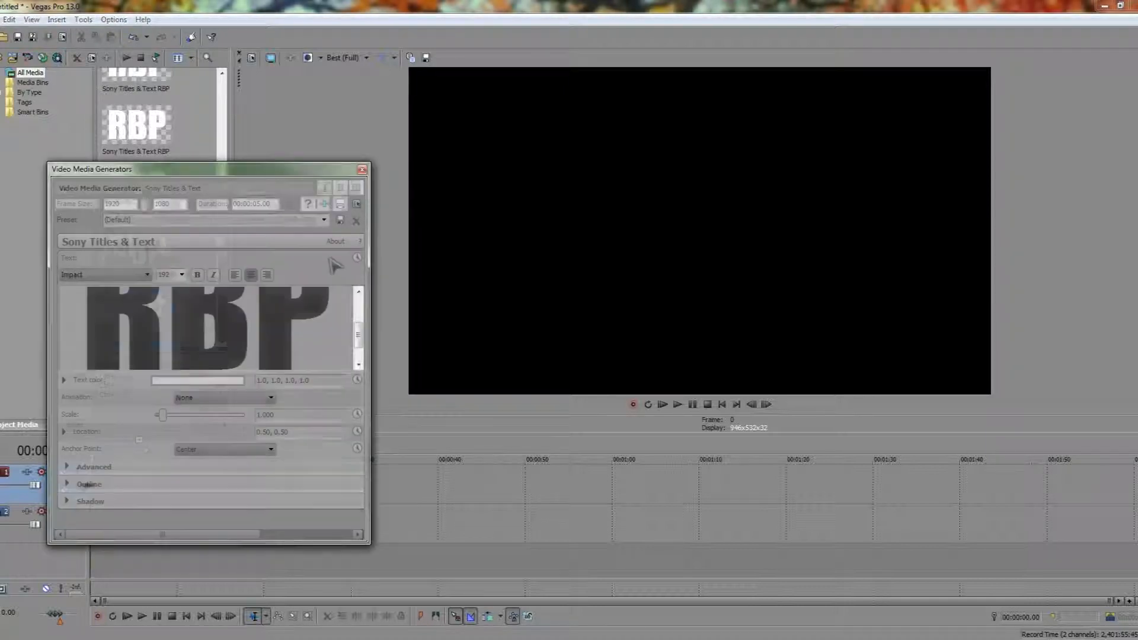
click(363, 169)
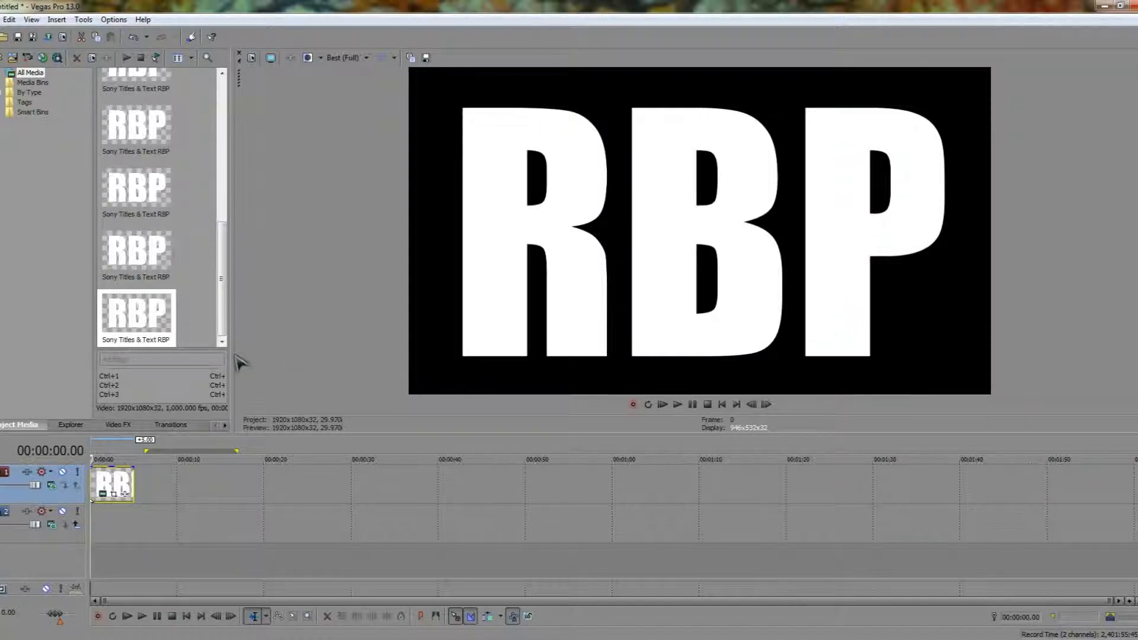
drag(230, 333, 229, 134)
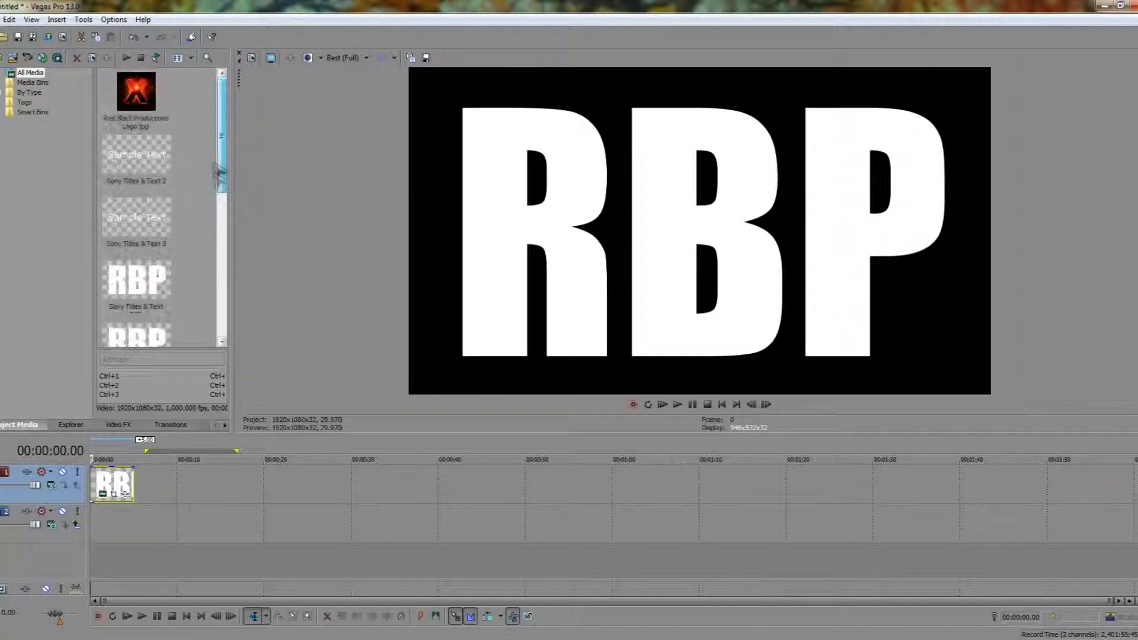
Place Red Black Productions Logo.jpg on track 2 beneath the RBP title clip
click(136, 93)
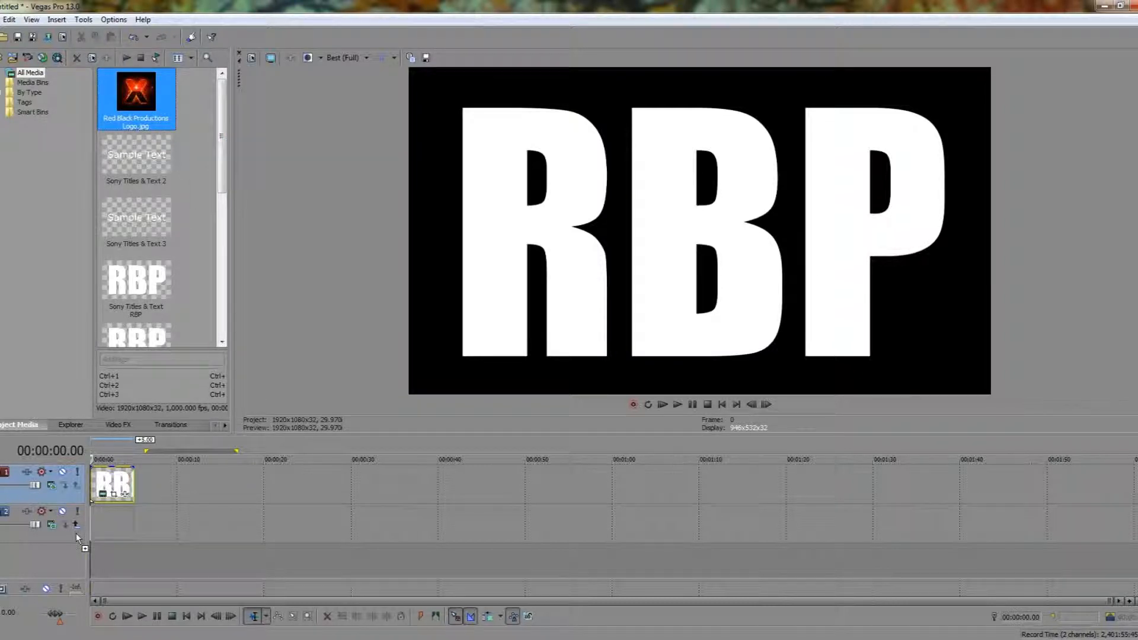
drag(76, 532, 111, 524)
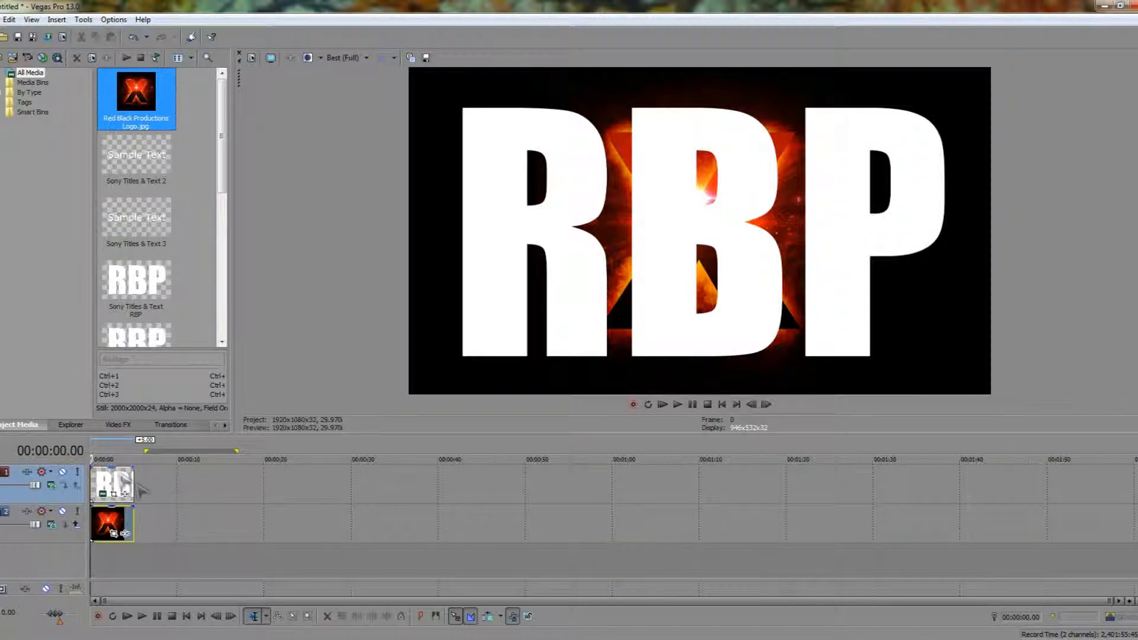
click(117, 484)
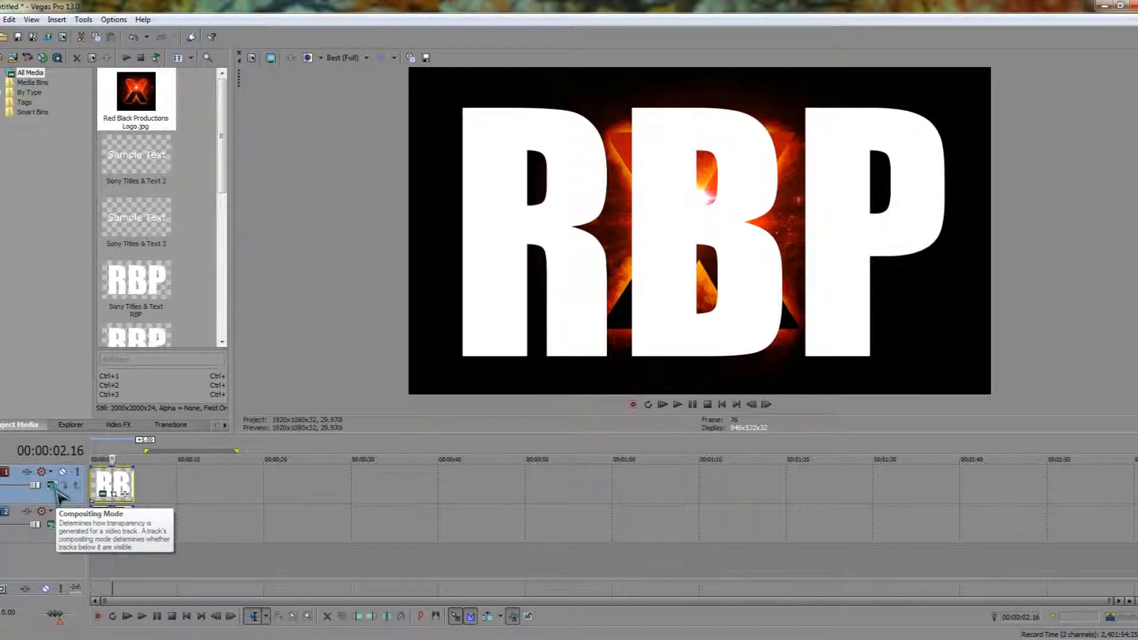
Try Add, Darken and Dodge compositing modes on the text track, undoing the last
click(53, 486)
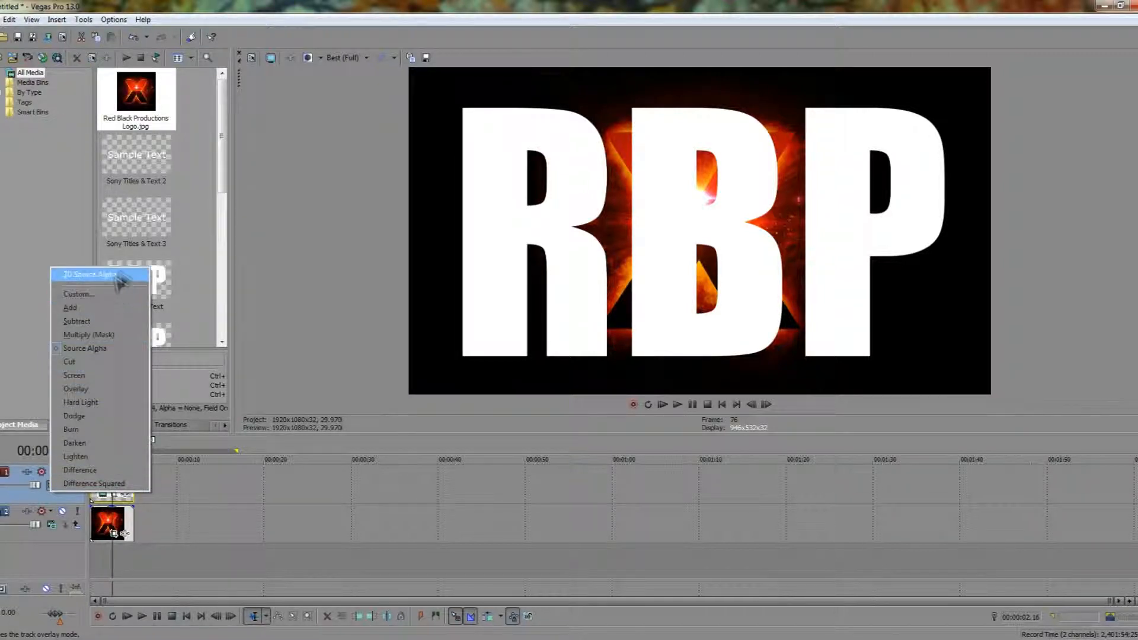
click(71, 308)
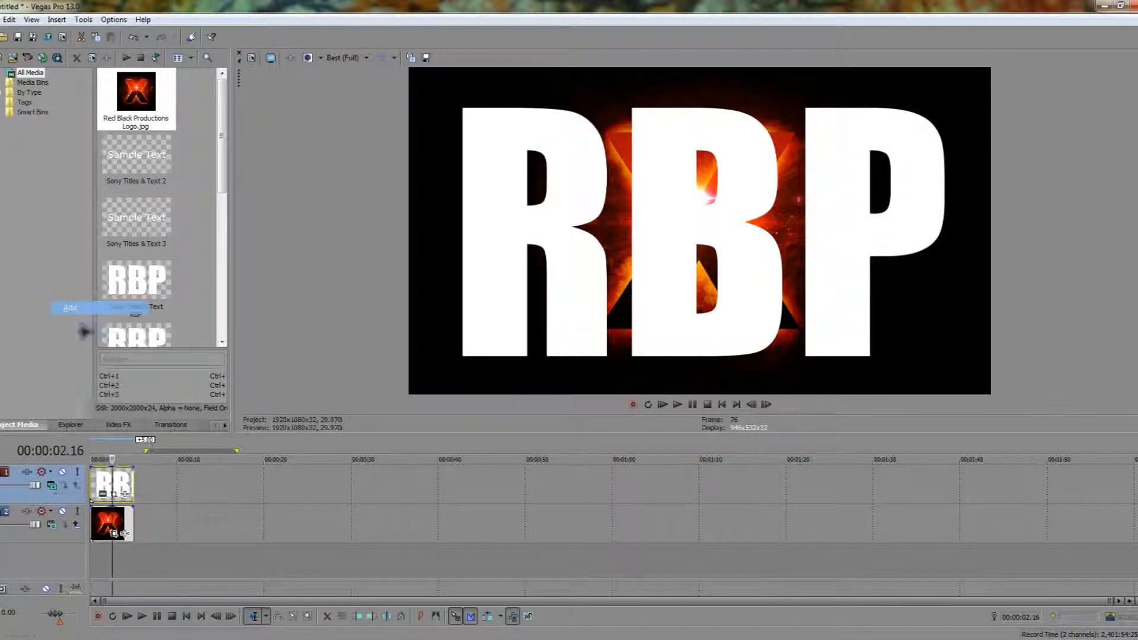
click(54, 484)
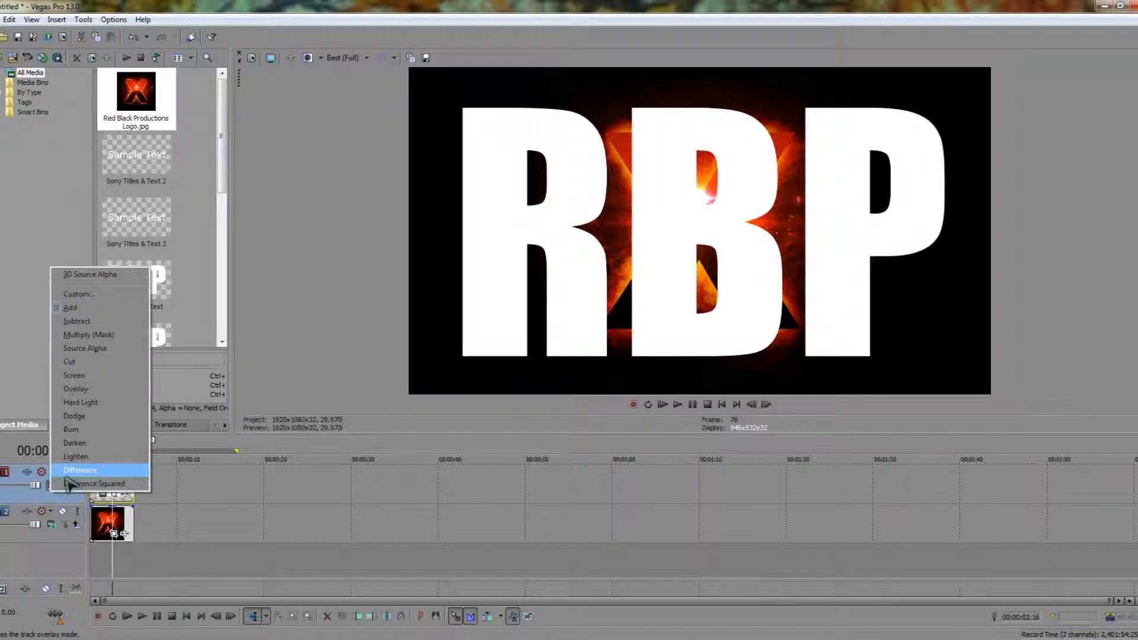
click(76, 375)
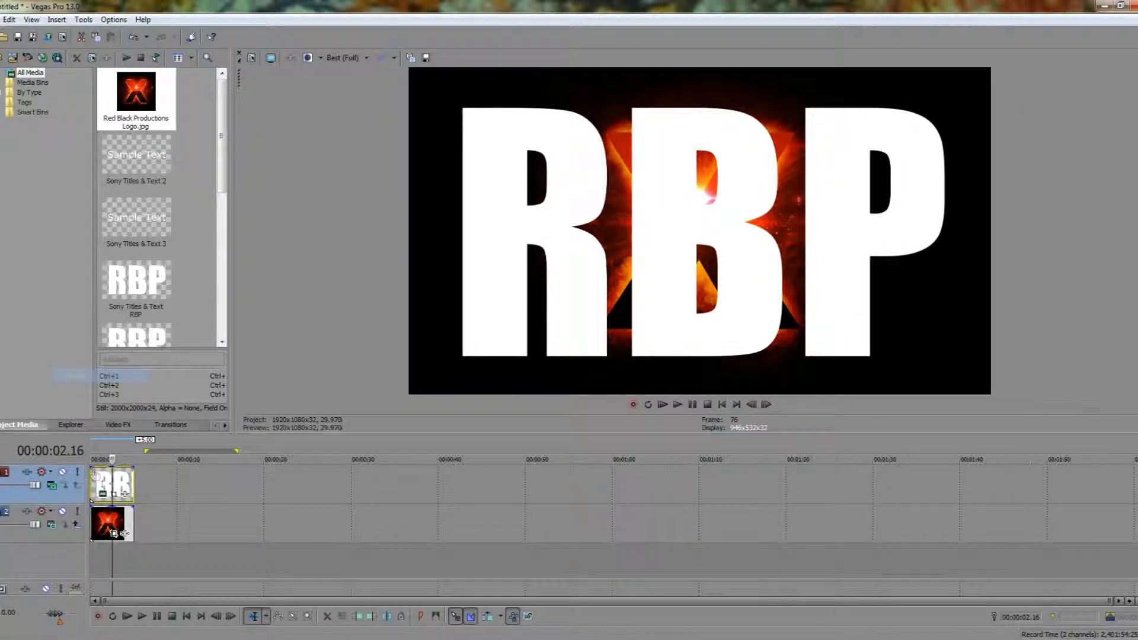
click(55, 488)
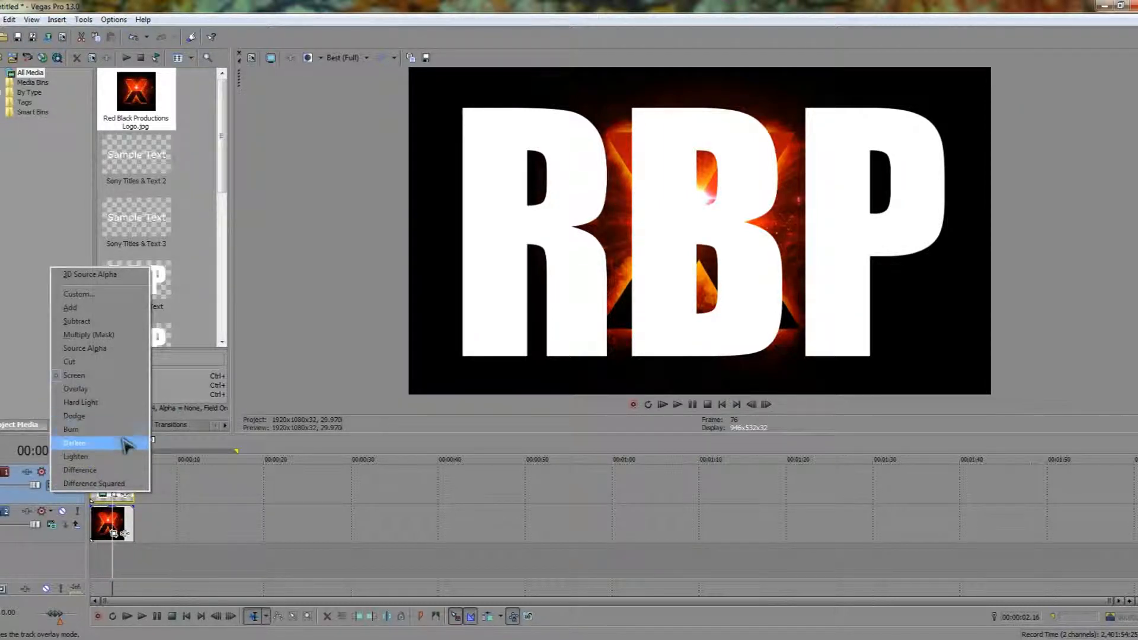
click(125, 446)
click(61, 487)
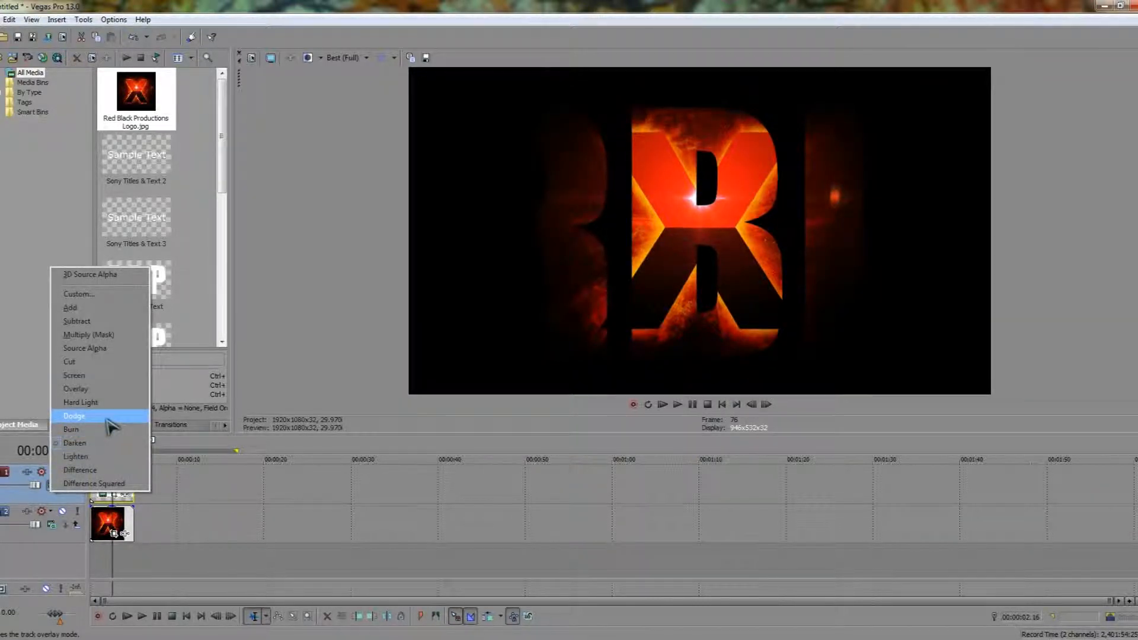
click(89, 416)
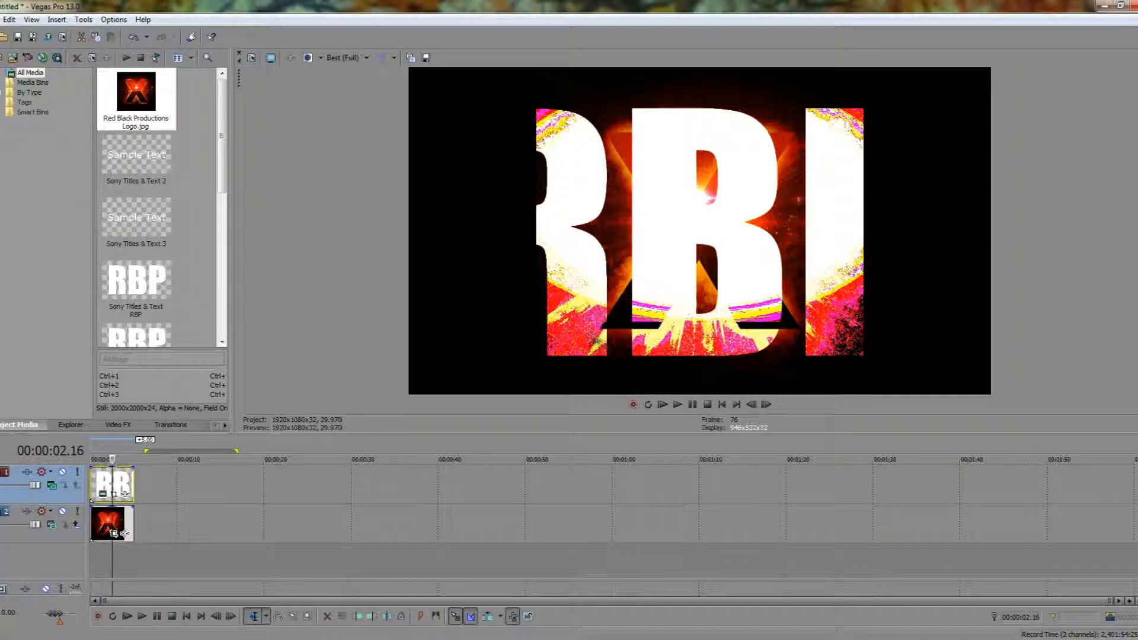
key(ctrl+z)
Try Multiply, Difference and Difference Squared, then settle on Darken for the text track
click(53, 487)
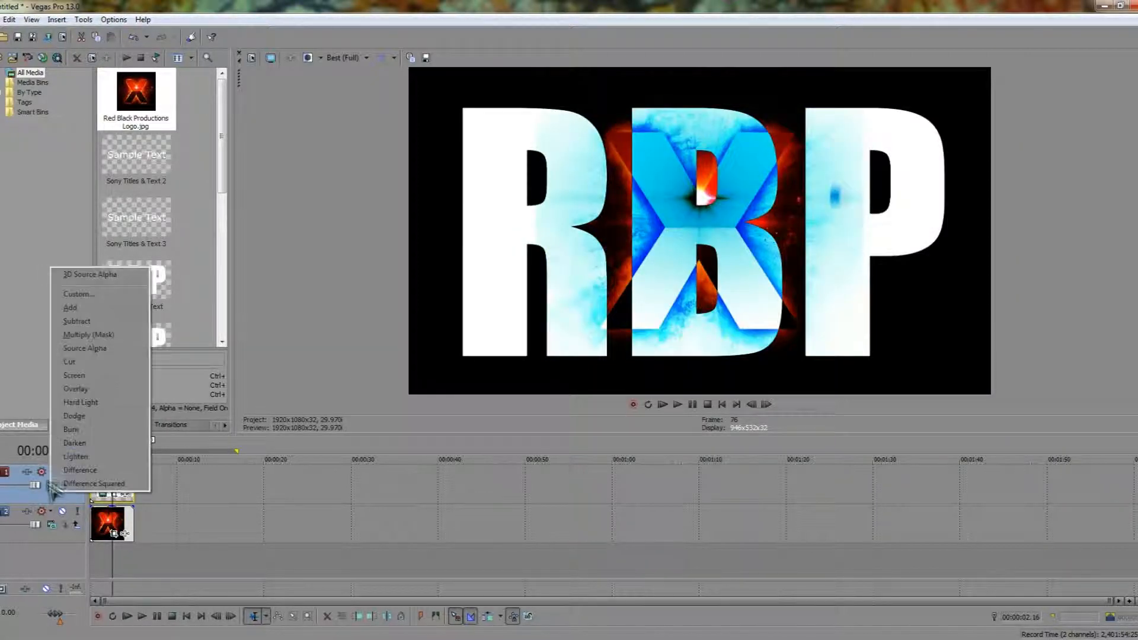
click(89, 347)
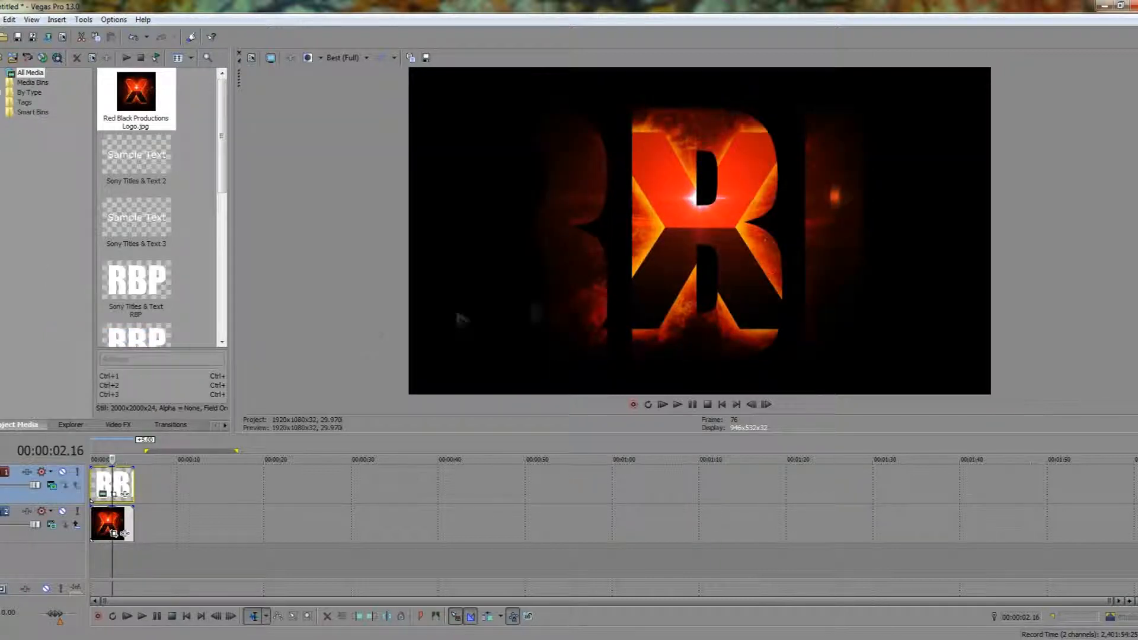
click(54, 488)
click(94, 483)
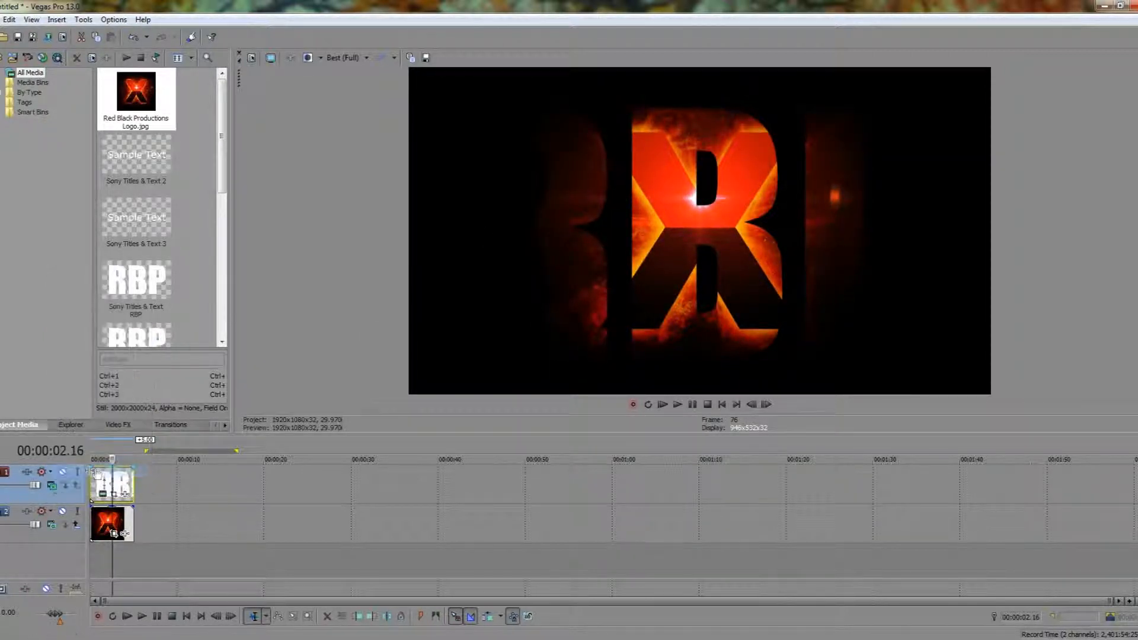
click(55, 487)
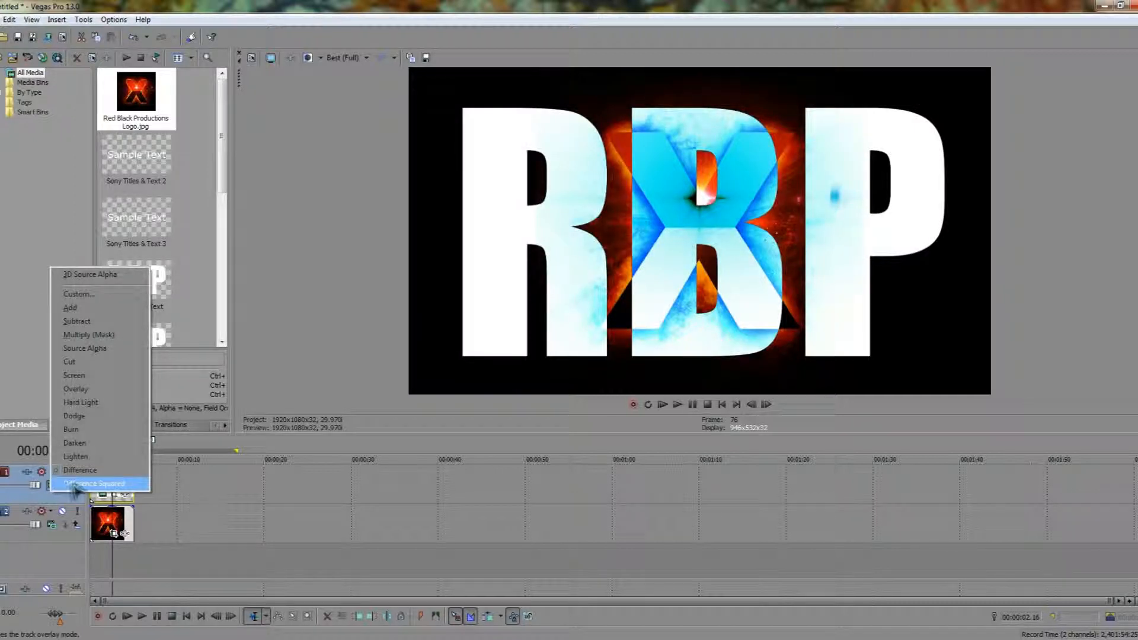
click(85, 483)
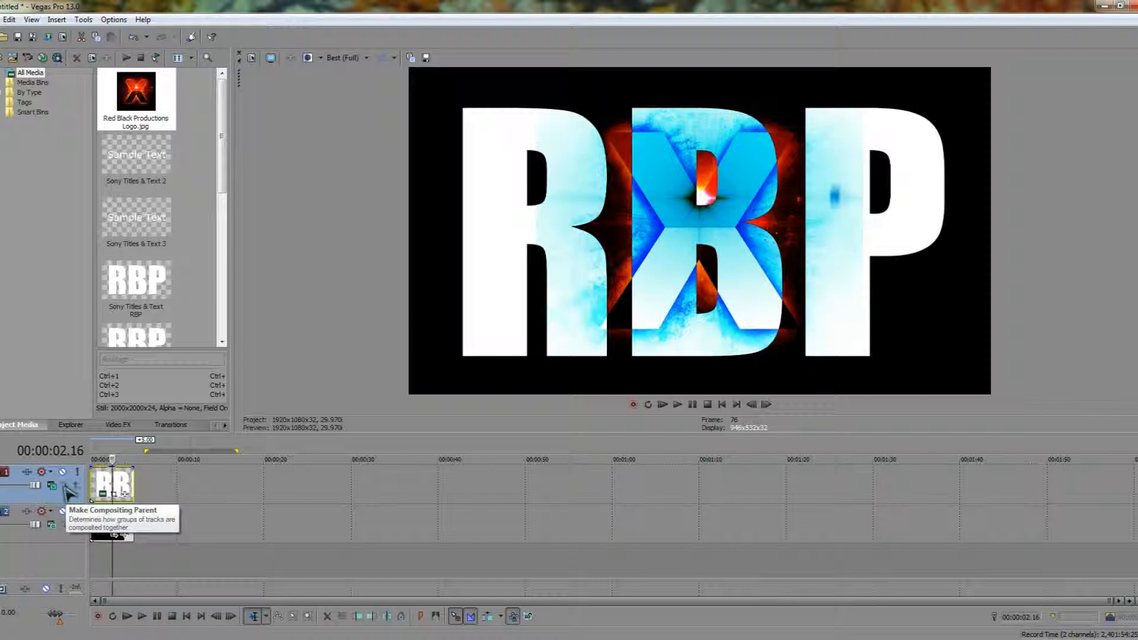
click(55, 487)
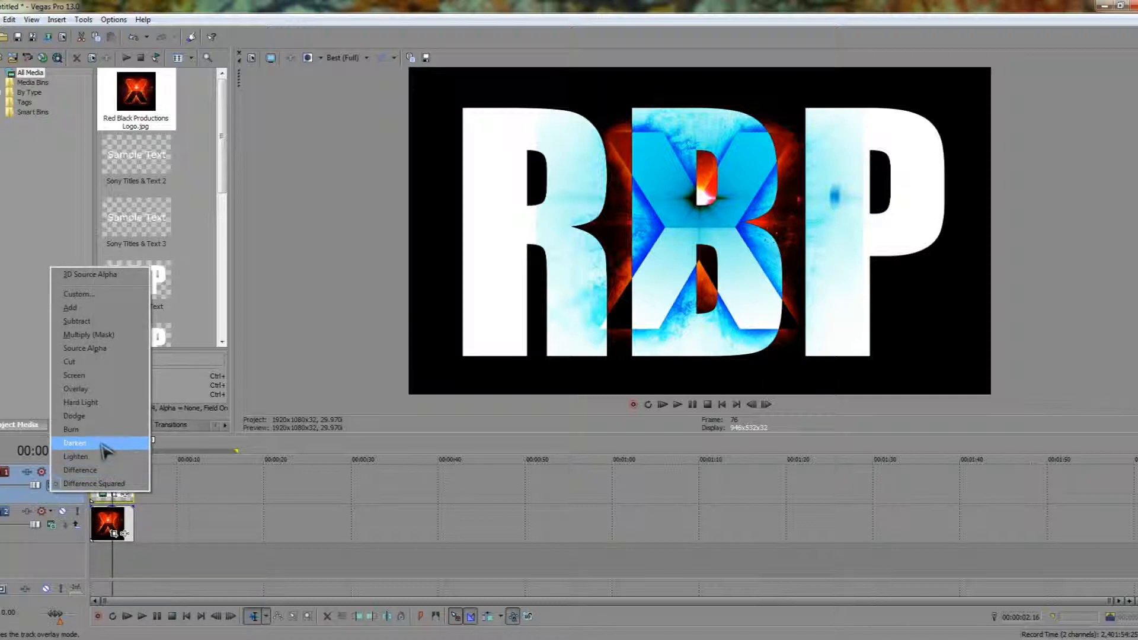
click(76, 443)
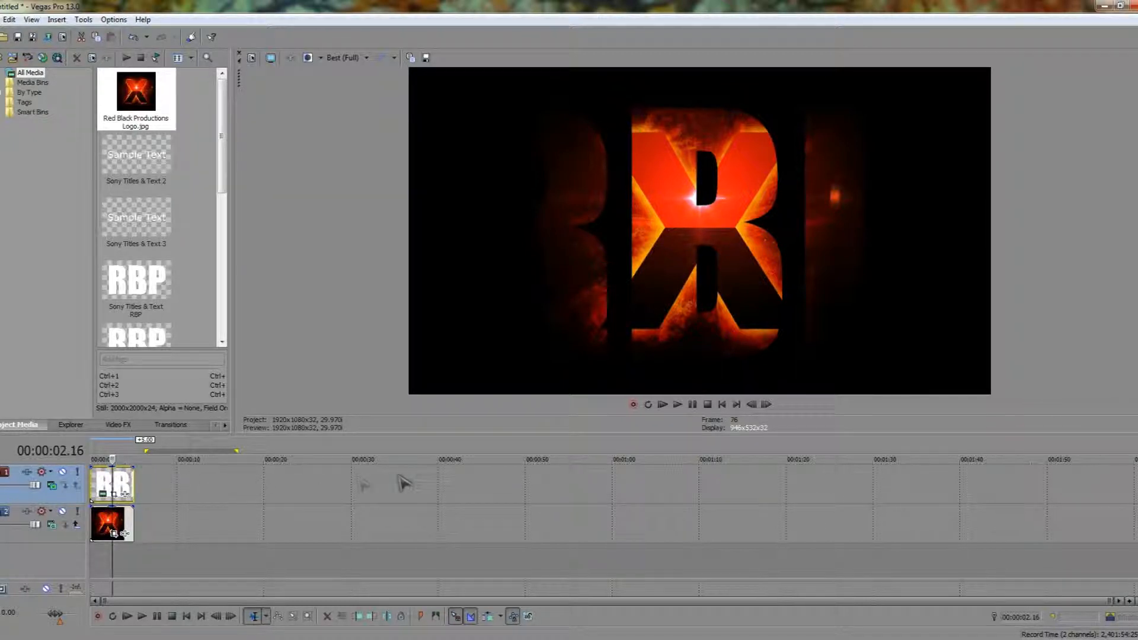
Preview around the 46-second mark, then return the playhead near the clip start
click(433, 482)
click(493, 484)
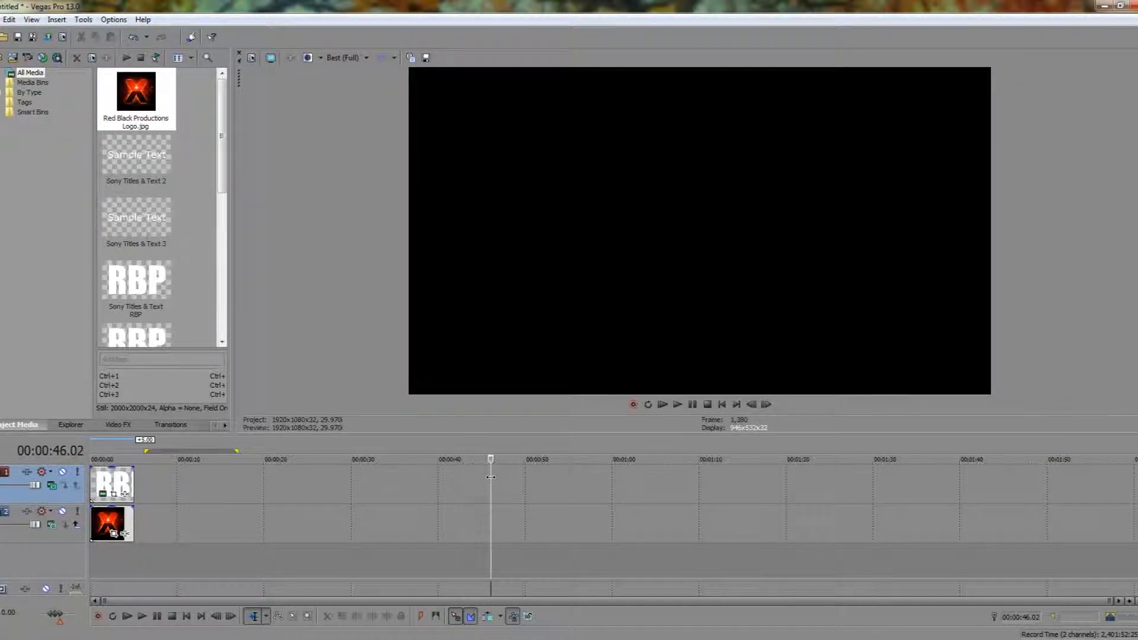
click(121, 480)
Ctrl-drag copies of the RBP text and logo clips to about 45 seconds, stacked on tracks 1 and 2
drag(121, 480, 106, 480)
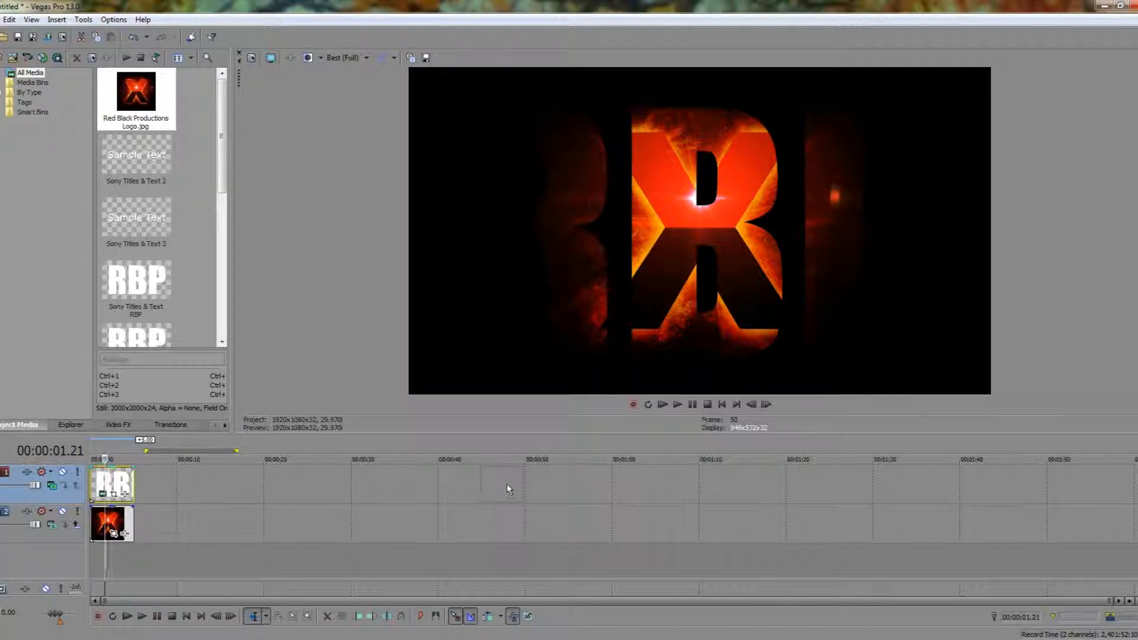
drag(121, 480, 508, 484)
click(650, 270)
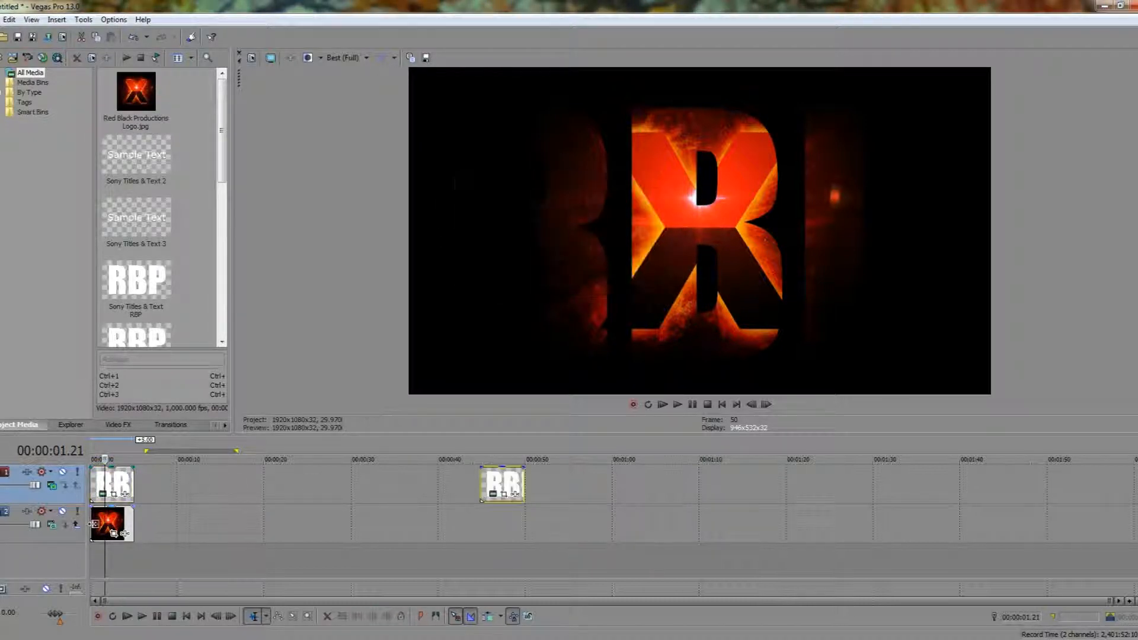
click(114, 525)
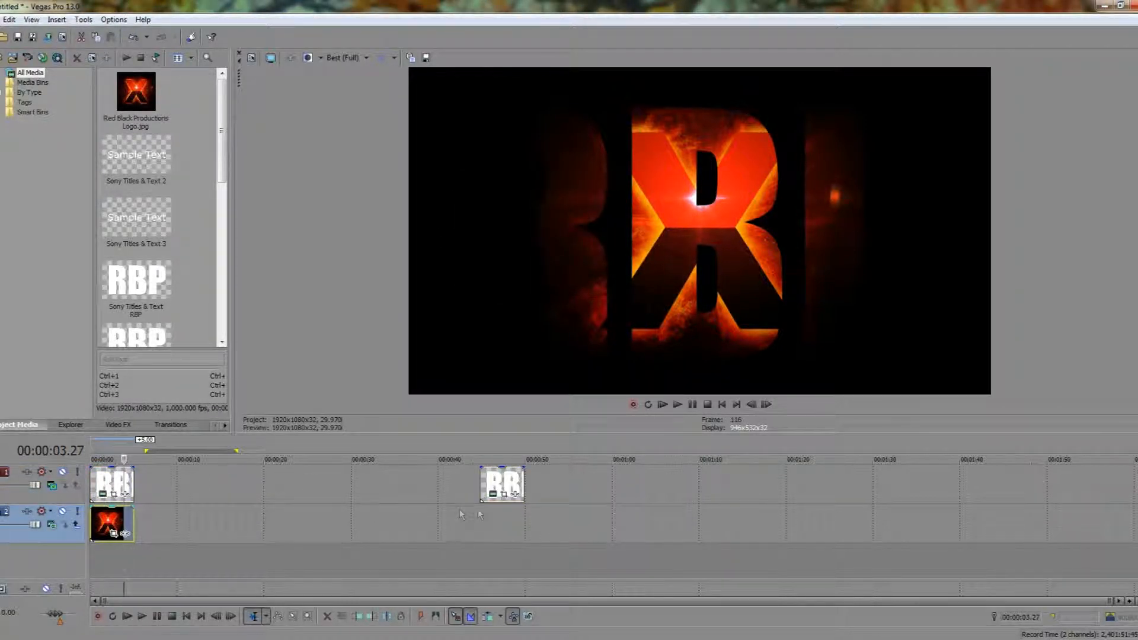
drag(115, 526, 499, 519)
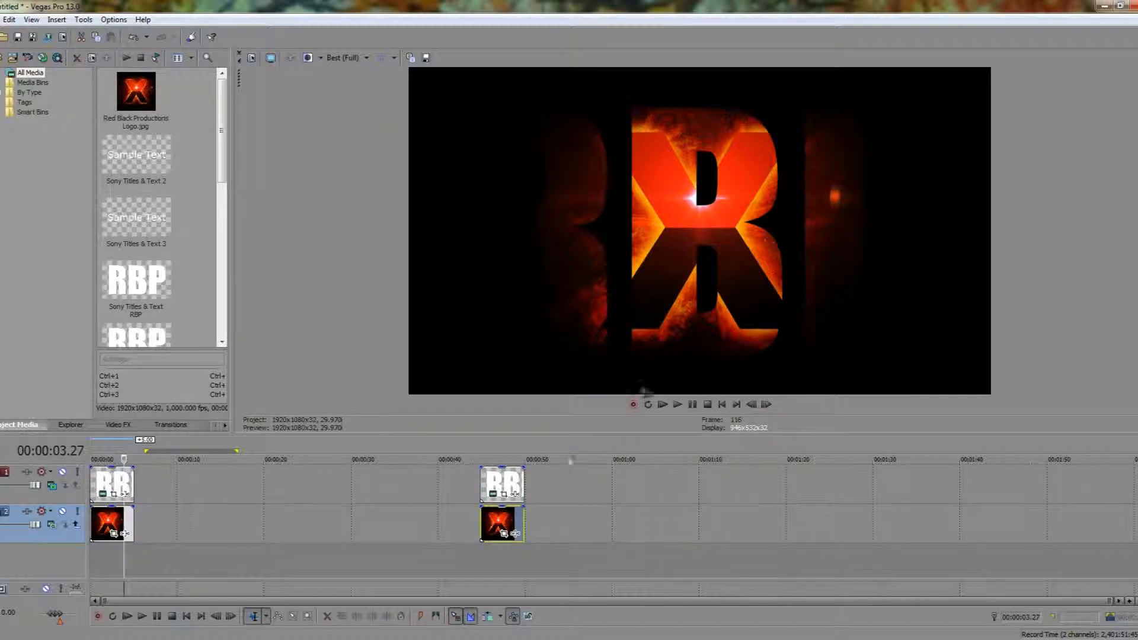
Compare the first and later RBP text clips by selecting each in turn
click(504, 485)
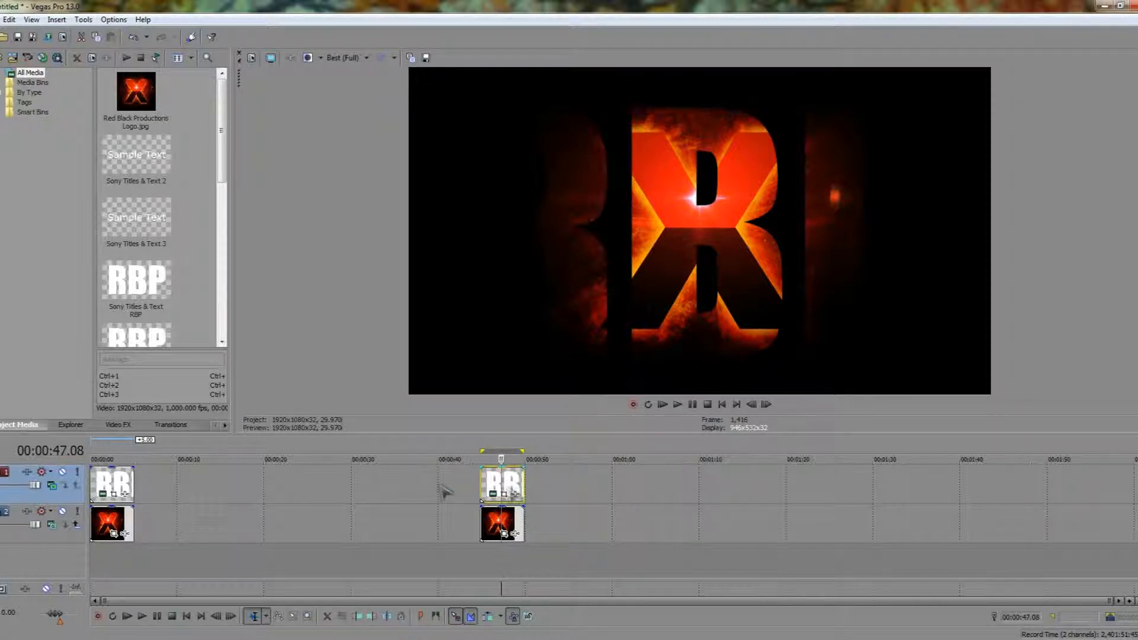
click(120, 484)
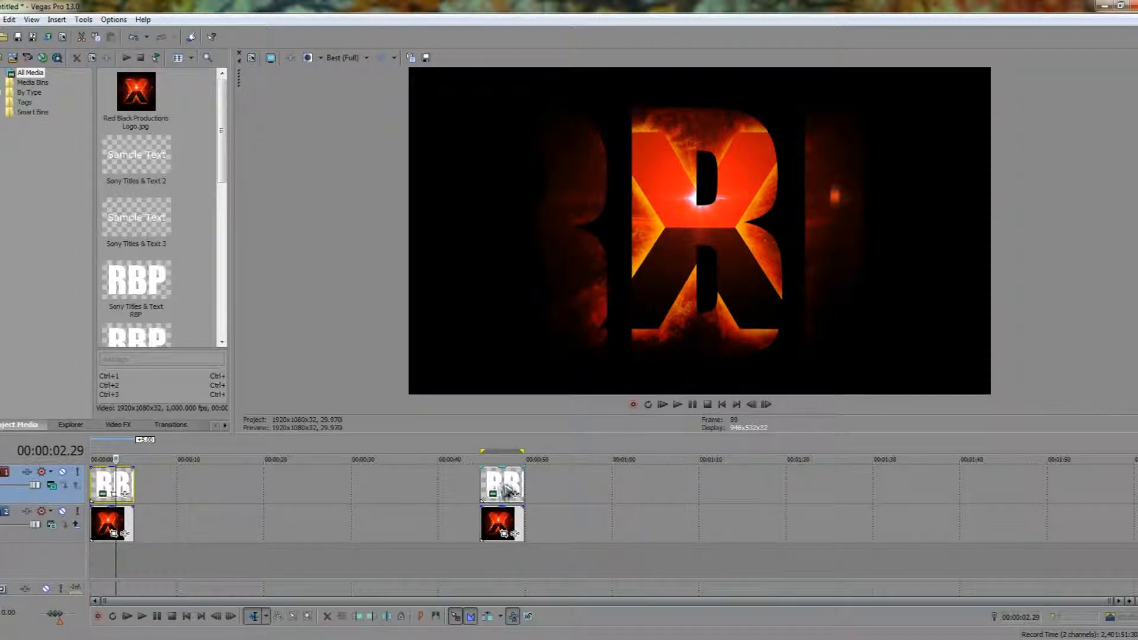
click(509, 485)
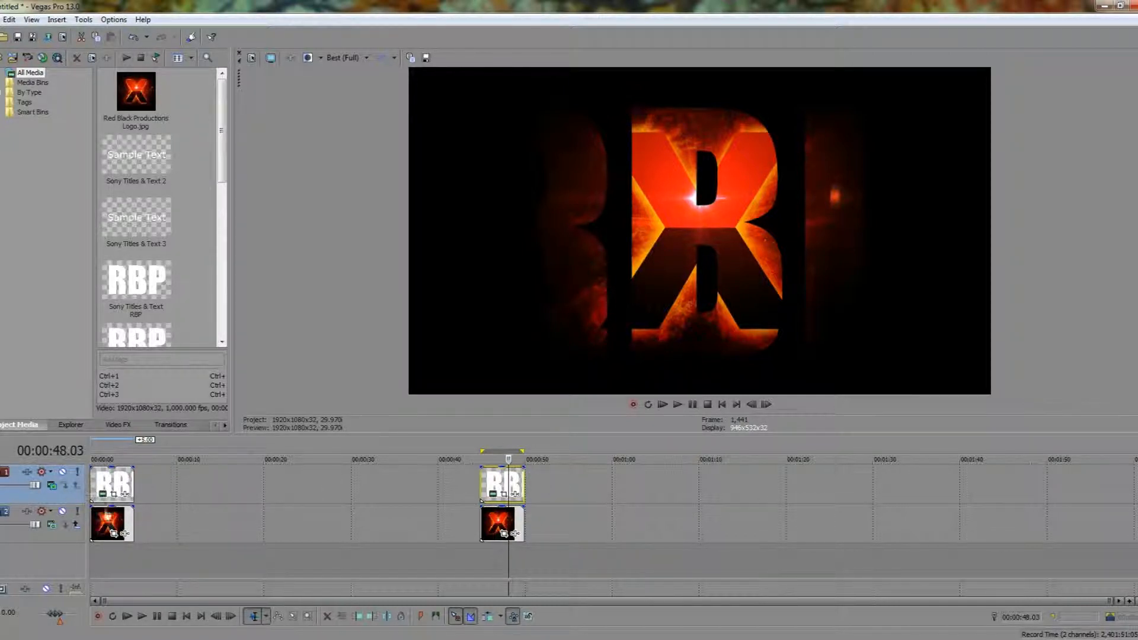
Insert a third video track from the empty timeline area, redoing it after an undo
click(206, 558)
right_click(206, 558)
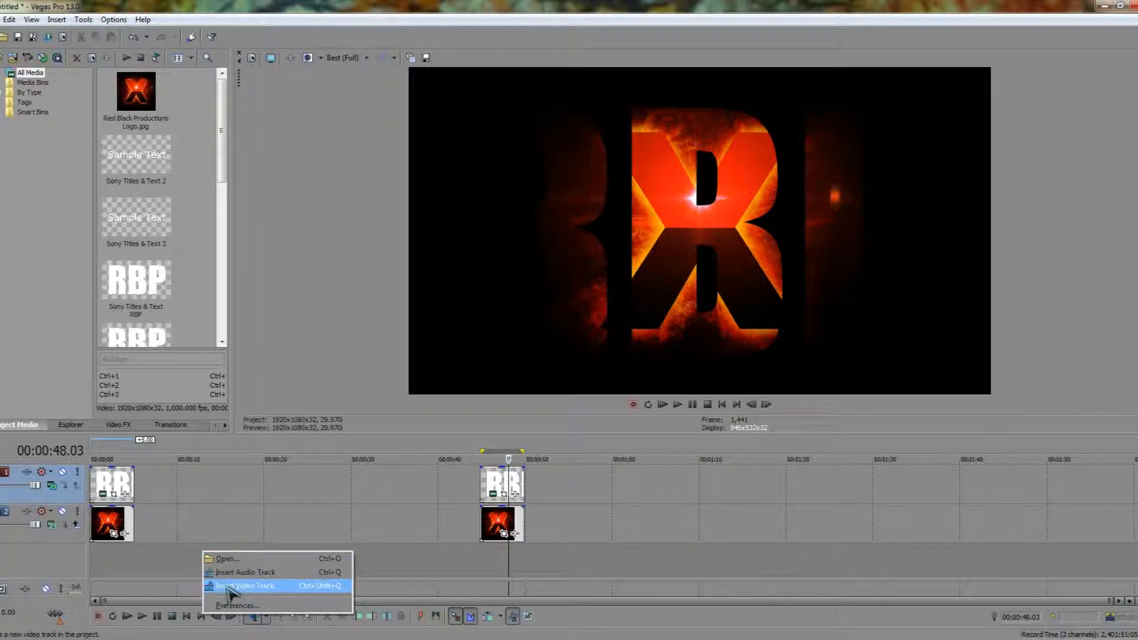
click(235, 594)
key(ctrl+z)
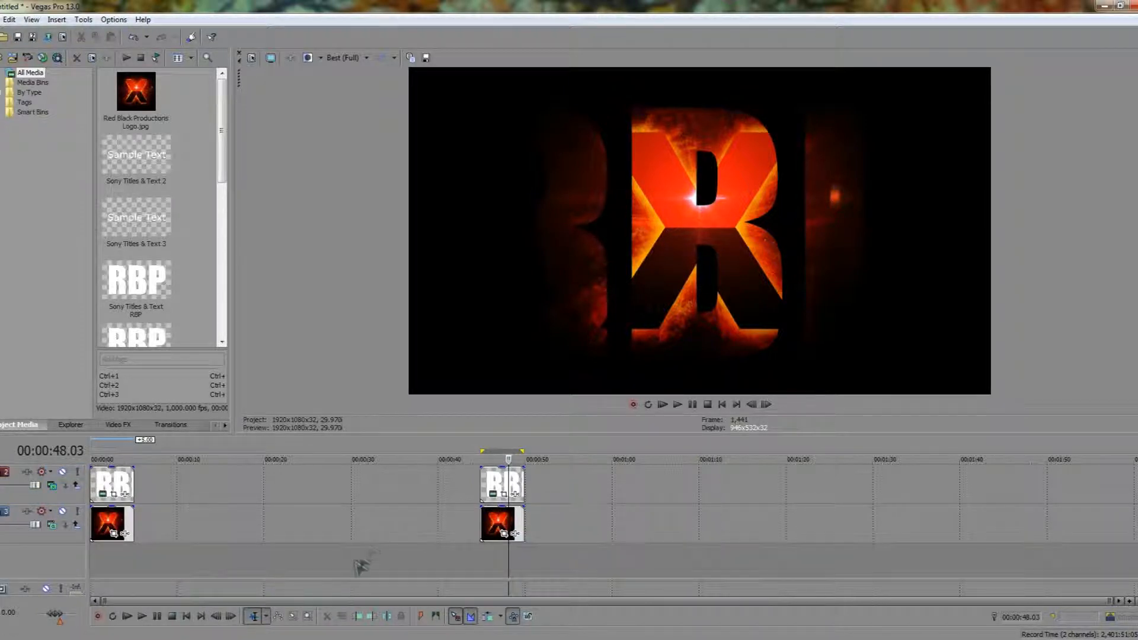
right_click(360, 567)
click(418, 580)
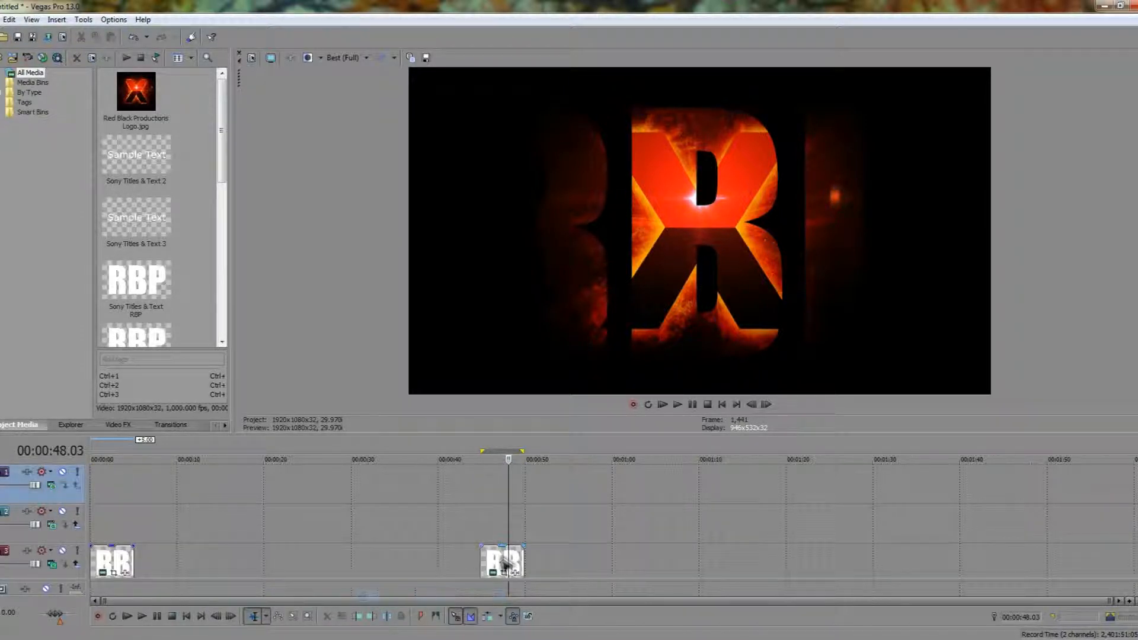
Move the later RBP copy onto the top track and the logo copy onto the middle track
drag(508, 563, 508, 488)
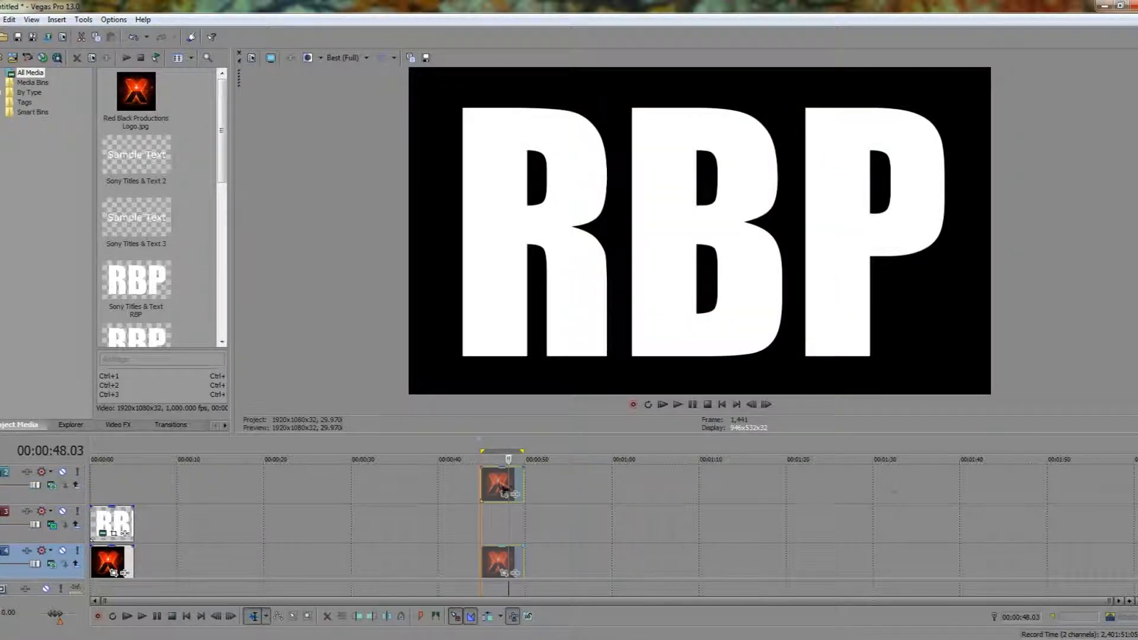
drag(503, 484, 503, 525)
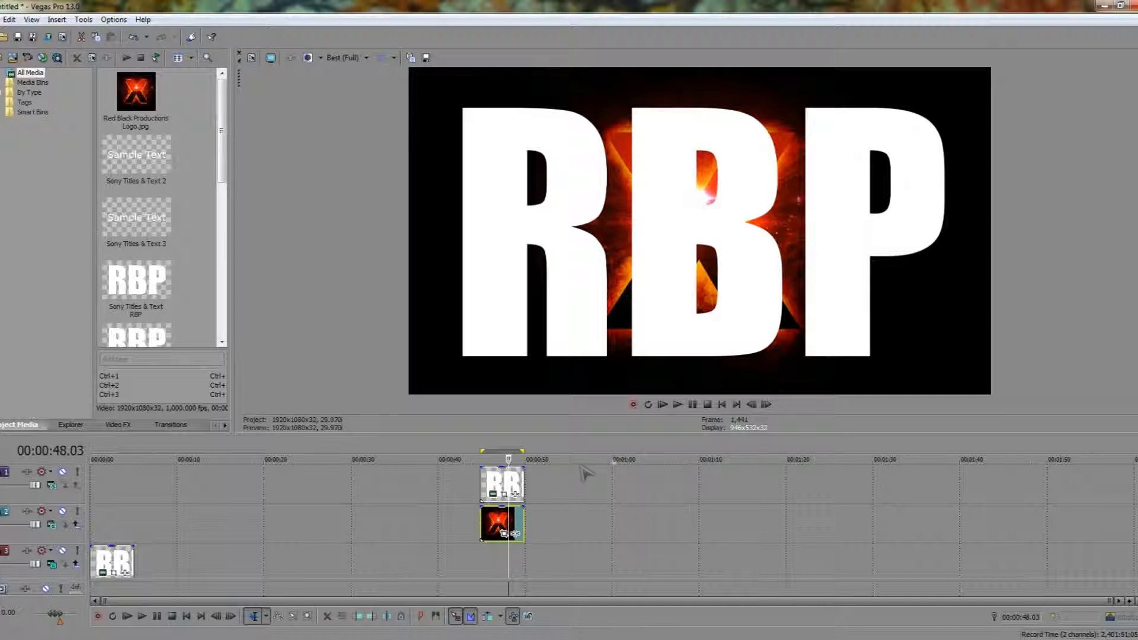
click(495, 490)
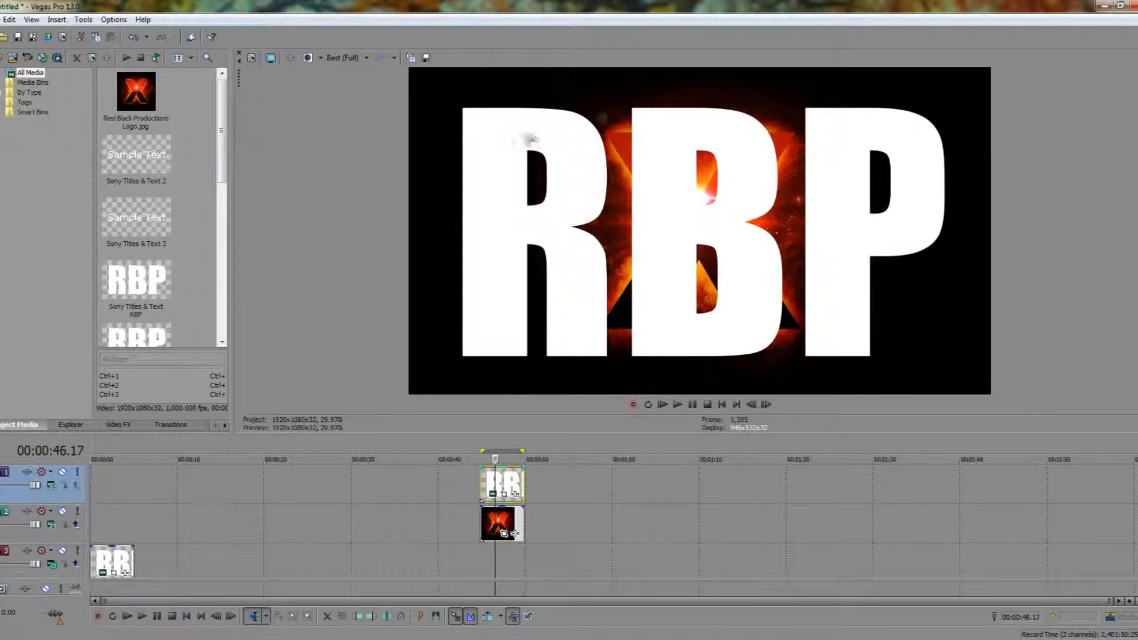
click(66, 532)
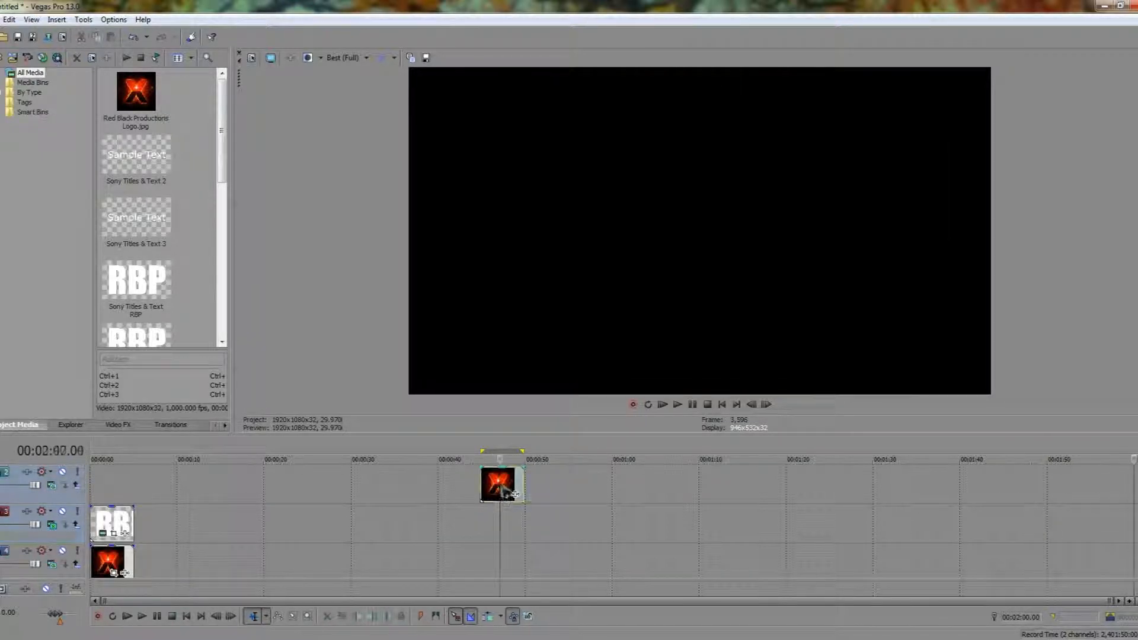
Shuffle the later clips between tracks, then undo to leave RBP text above the logo copy
drag(500, 485, 501, 560)
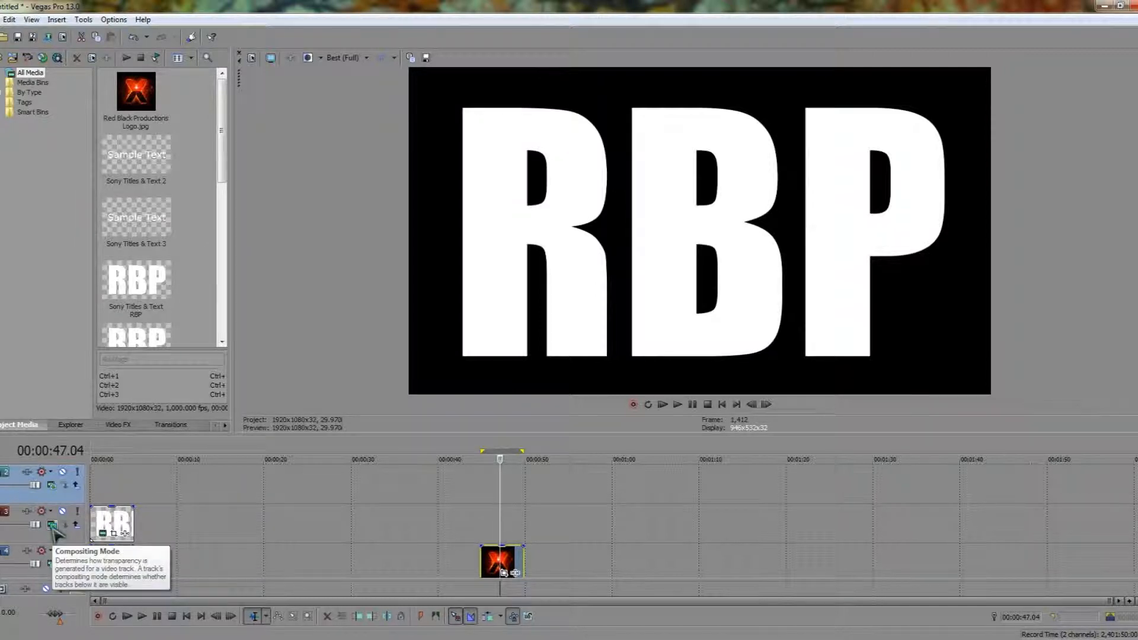
mouse_move(501, 562)
mouse_down()
mouse_move(522, 562)
mouse_move(502, 485)
mouse_up()
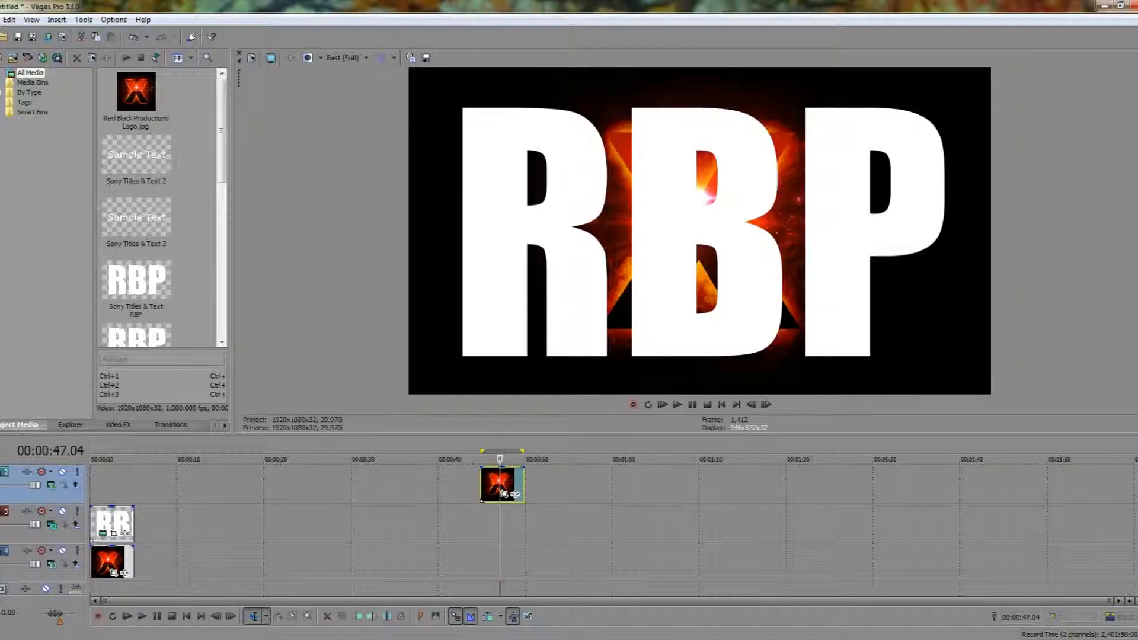
key(ctrl+z)
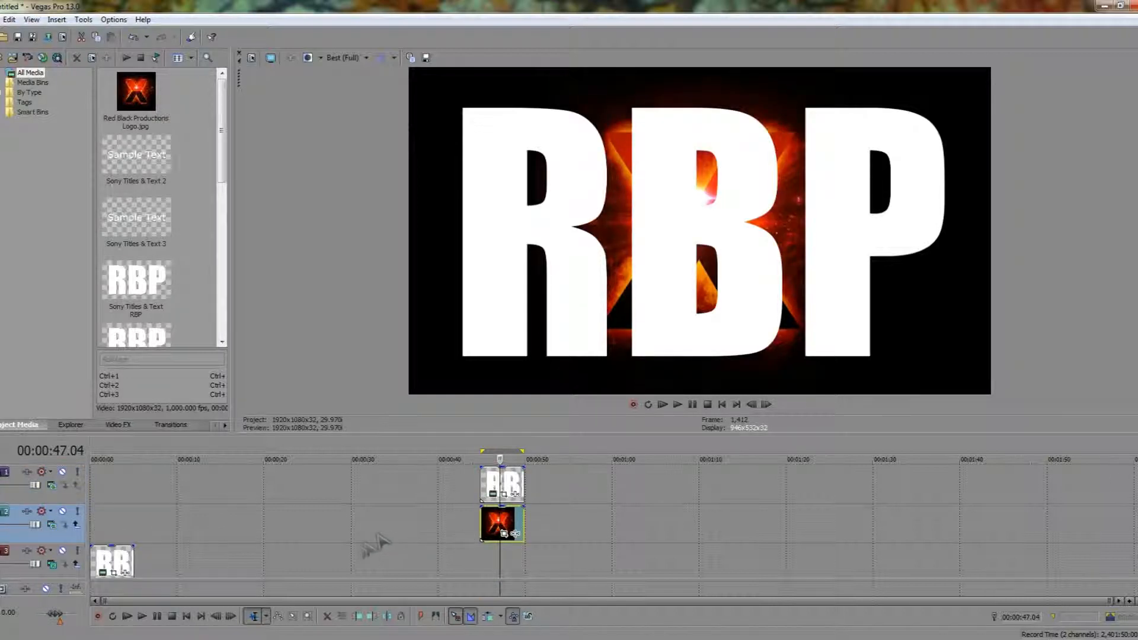